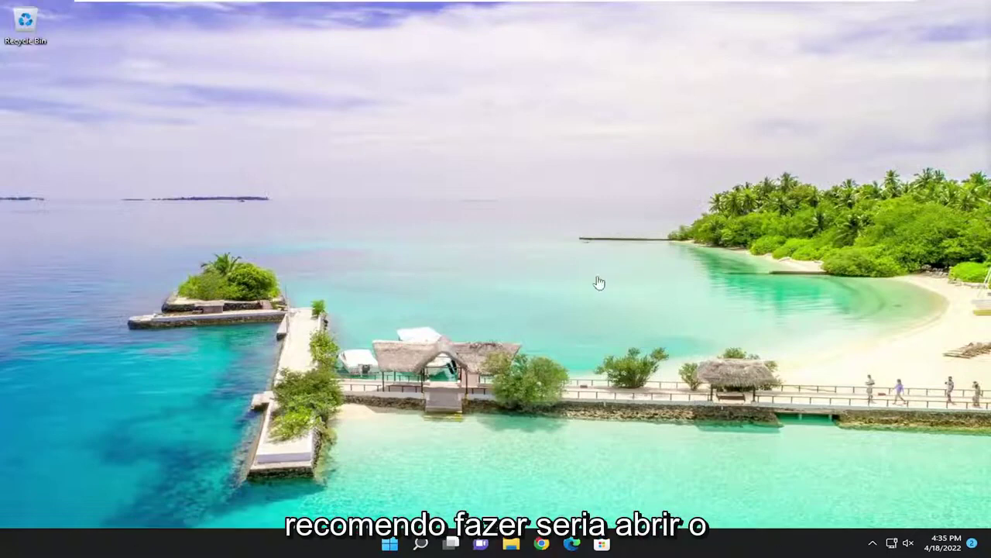
# Search for 'regedit' and launch Registry Editor as administrator, approving the UAC prompt.
pyautogui.click(420, 544)
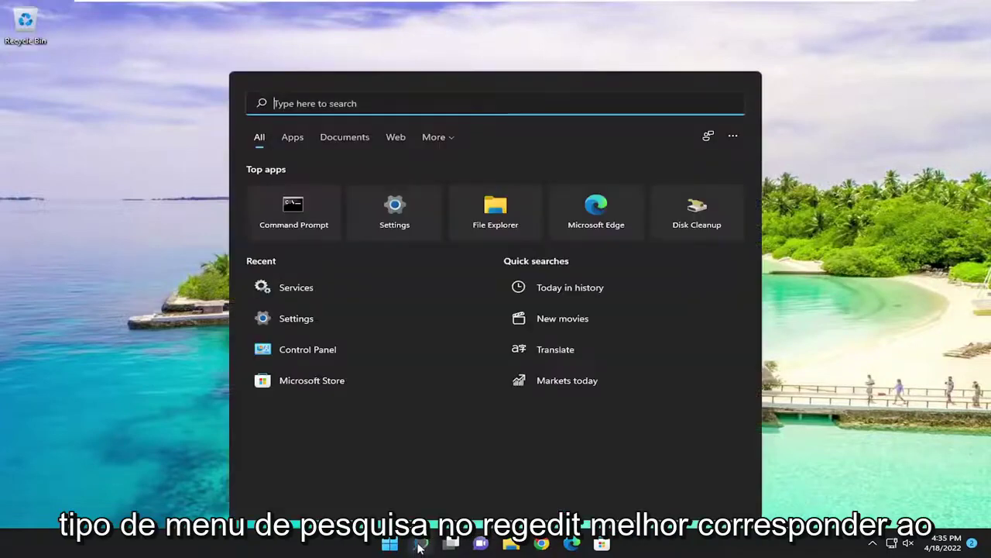
pyautogui.write('regedit')
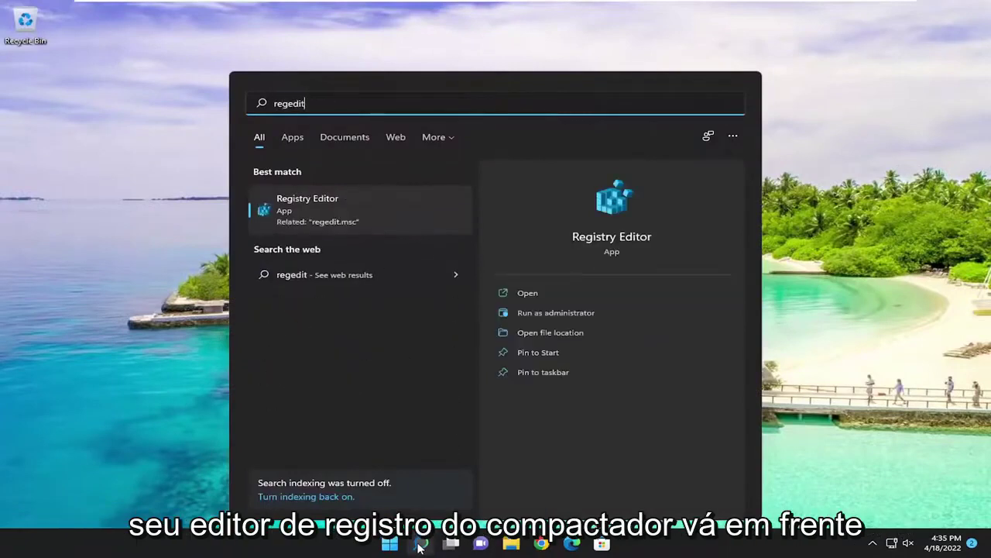
pyautogui.rightClick(291, 204)
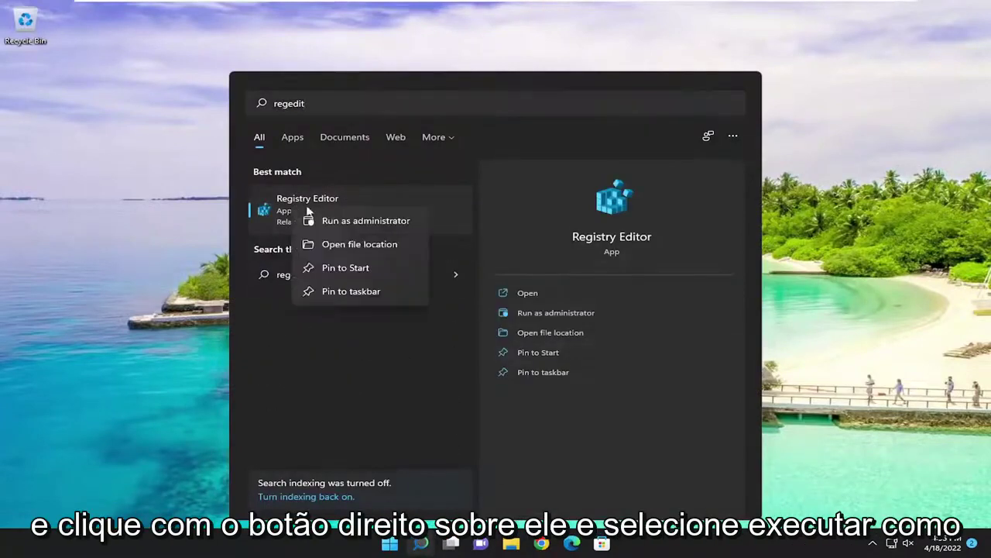
pyautogui.click(371, 221)
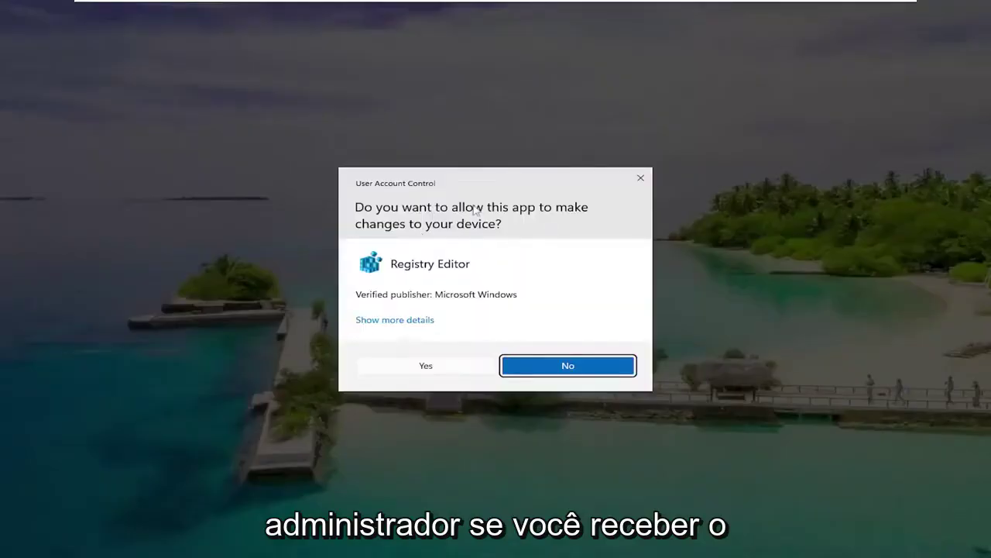
pyautogui.click(427, 369)
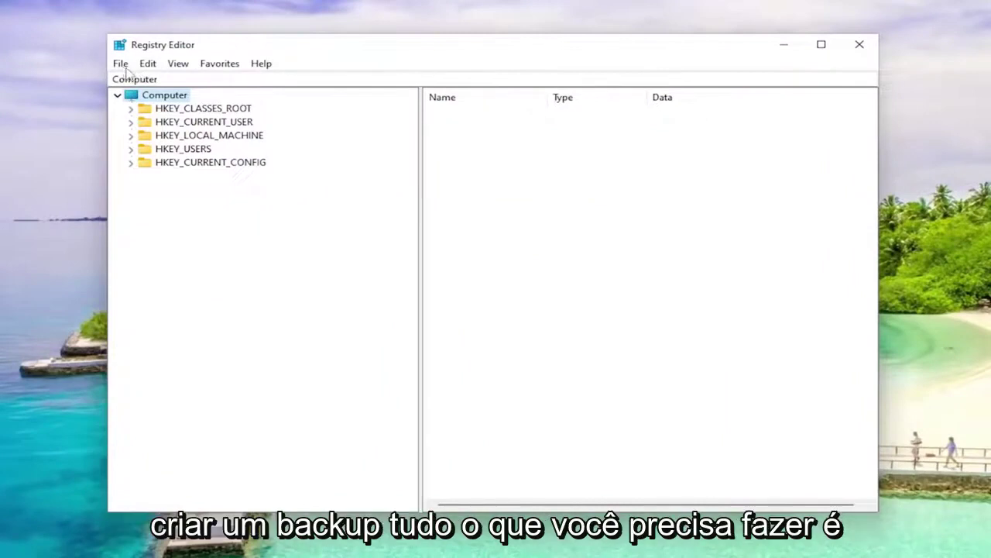
pyautogui.click(122, 65)
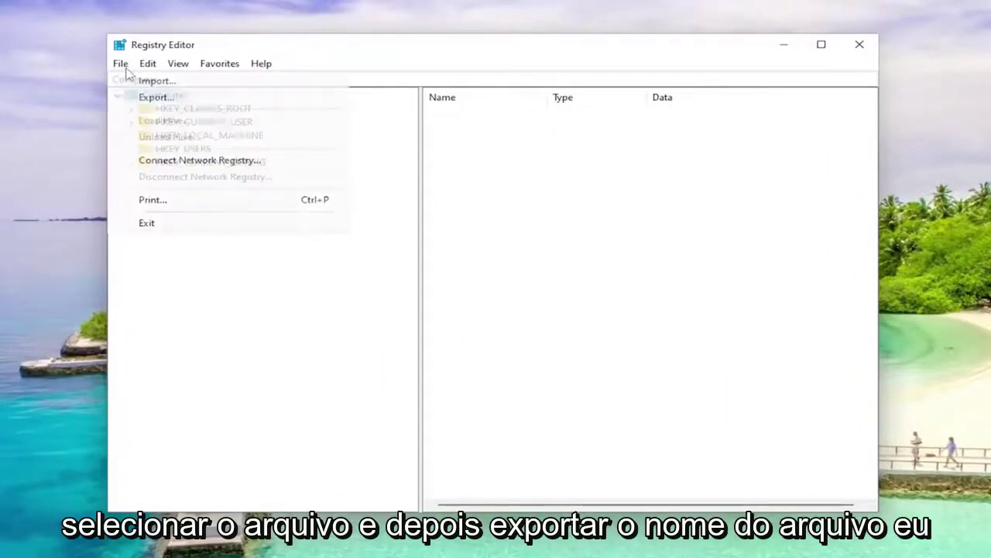
pyautogui.click(134, 95)
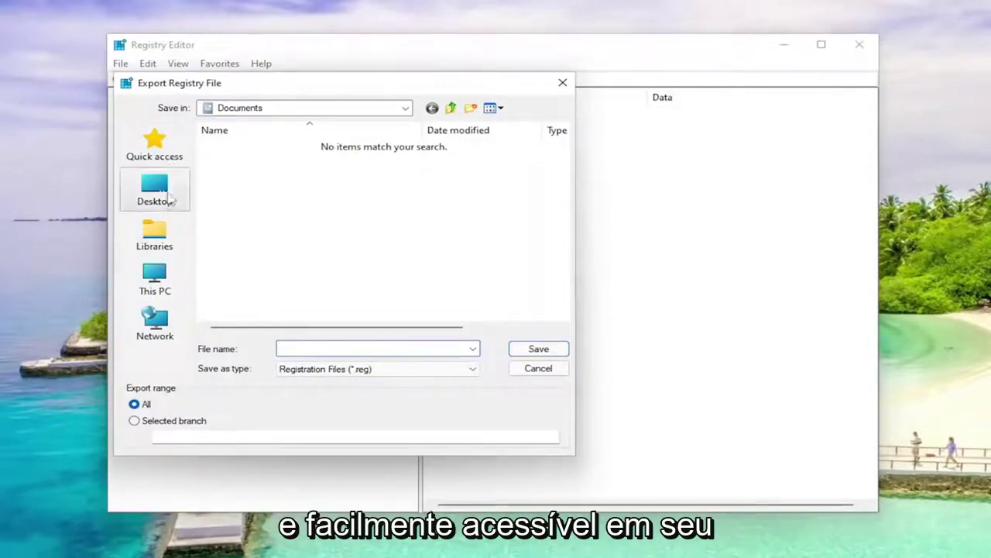
pyautogui.click(534, 369)
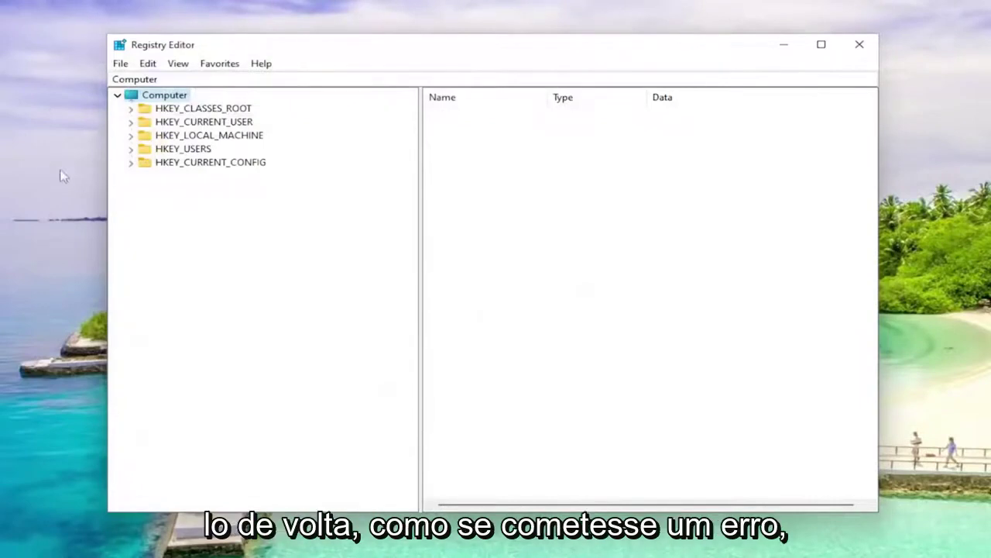
pyautogui.click(120, 64)
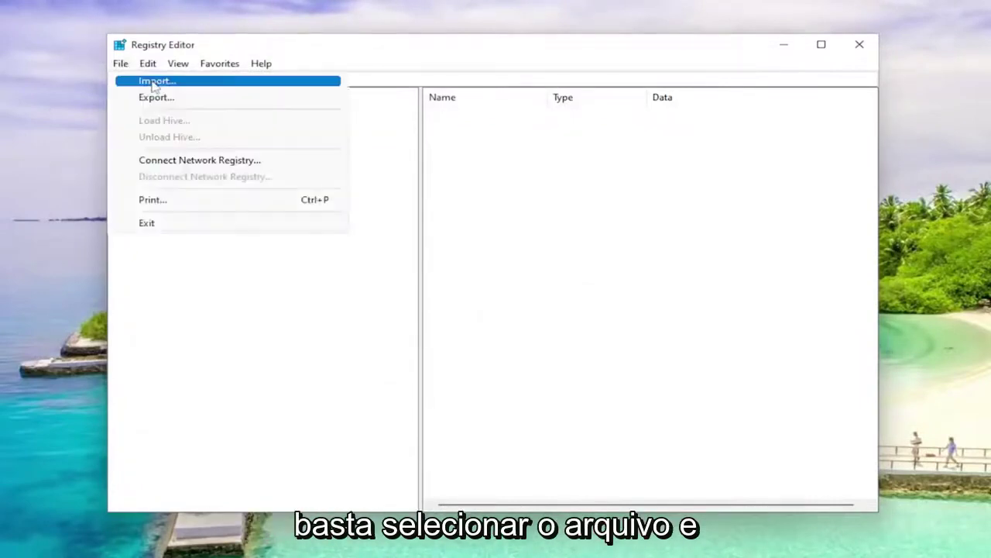
pyautogui.click(155, 79)
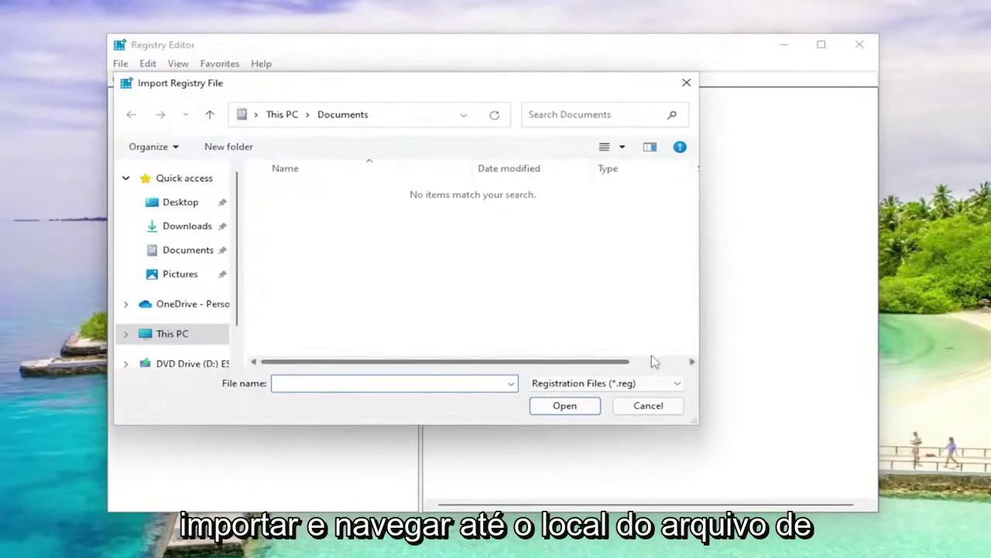
pyautogui.click(653, 411)
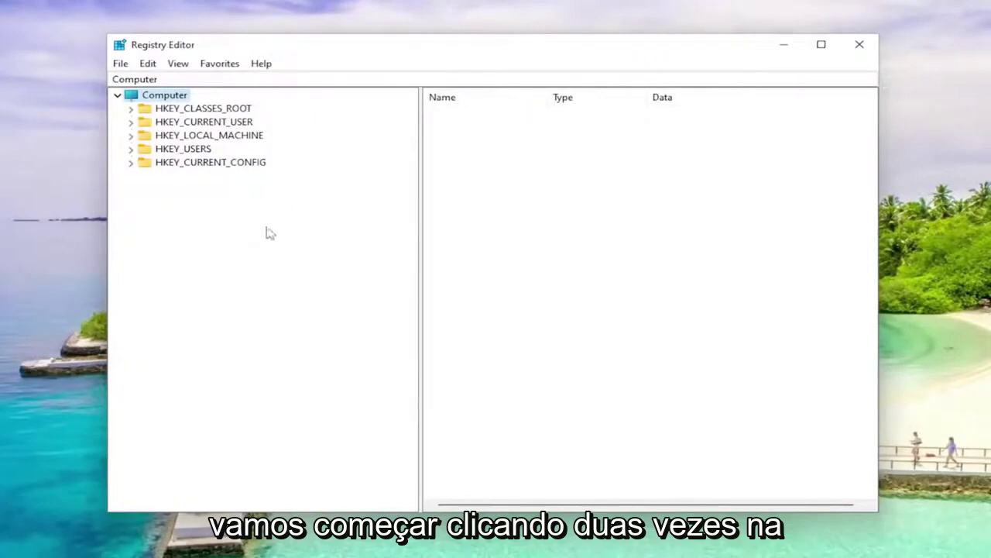
# Expand HKEY_LOCAL_MACHINE > SYSTEM > CurrentControlSet > Control and select the Print key.
pyautogui.doubleClick(232, 137)
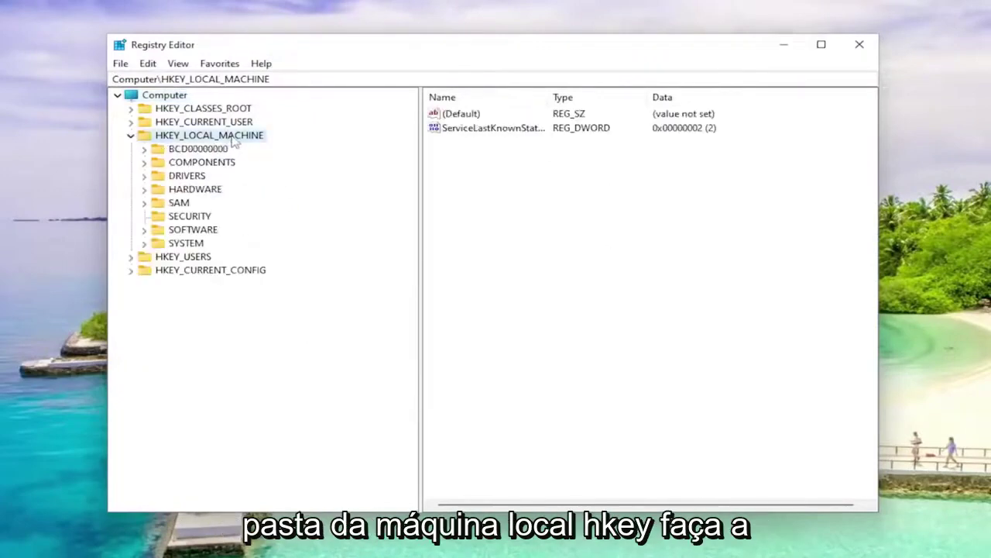
pyautogui.doubleClick(180, 243)
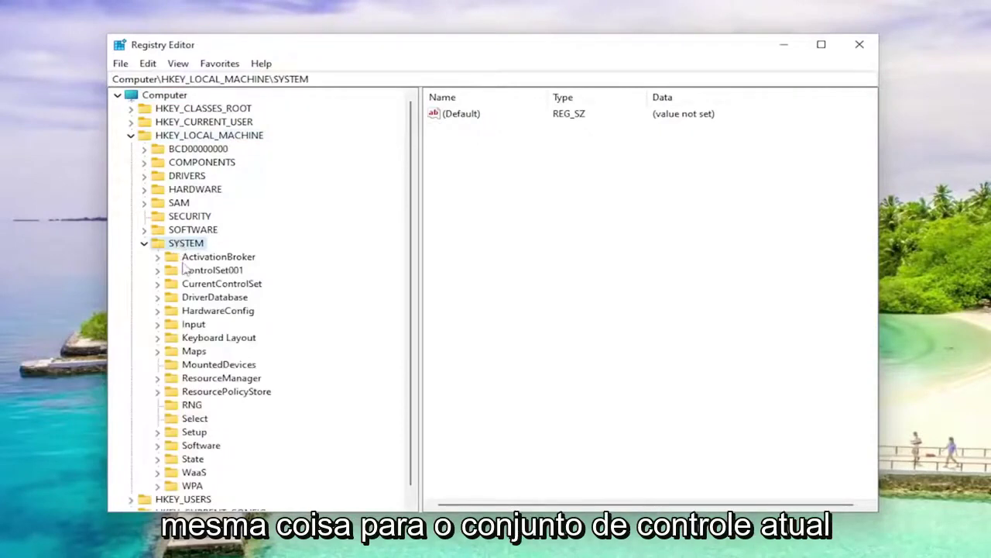
pyautogui.click(219, 285)
pyautogui.doubleClick(220, 284)
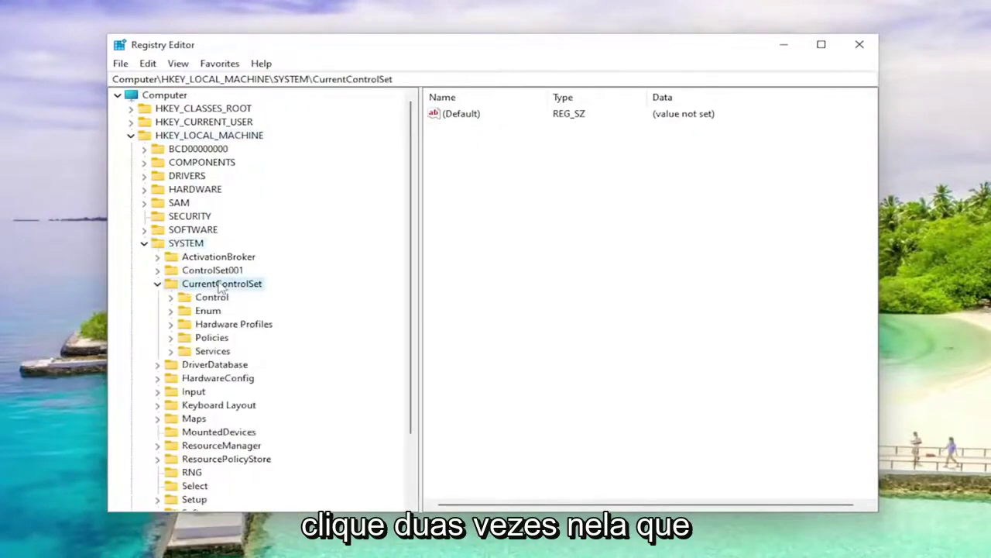
pyautogui.click(209, 297)
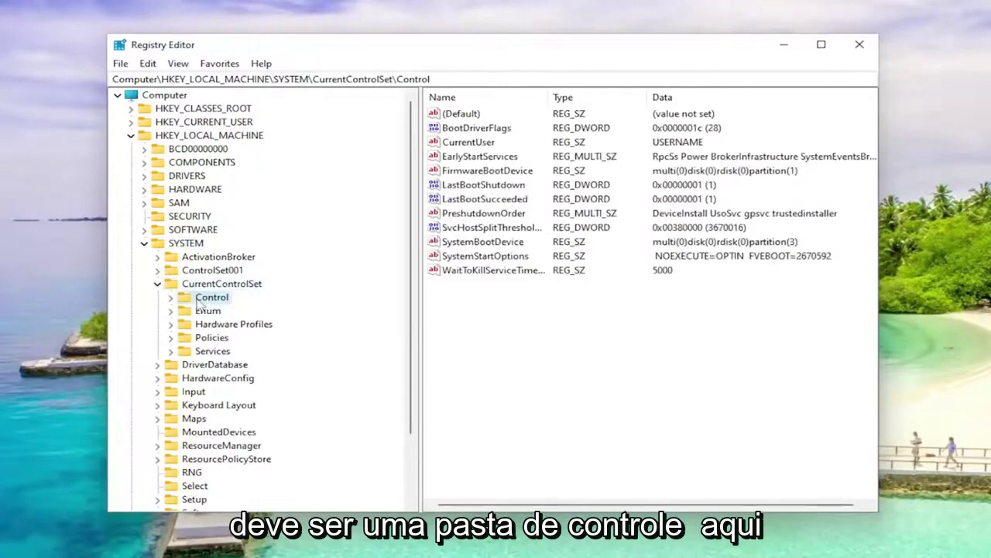
pyautogui.doubleClick(210, 297)
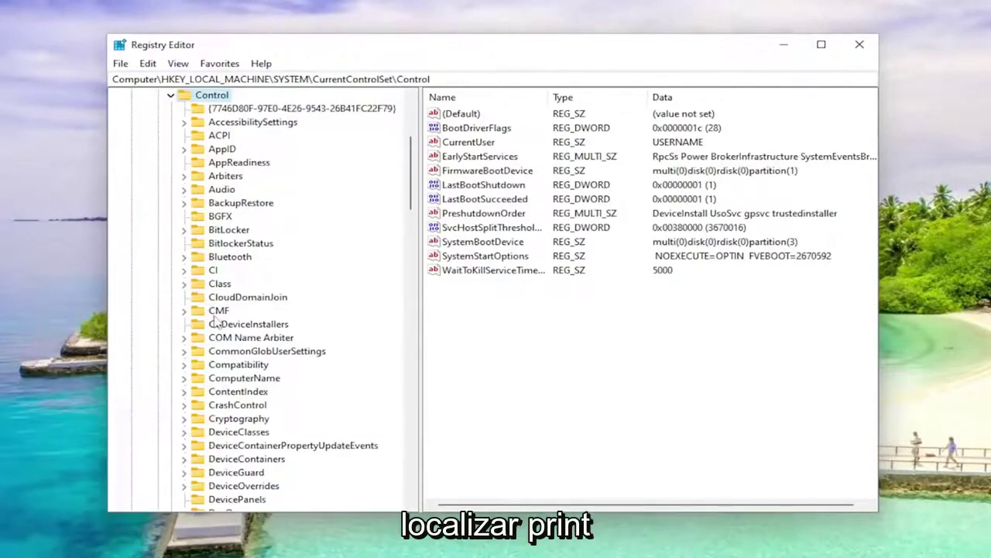
pyautogui.scroll(-20, 217, 323)
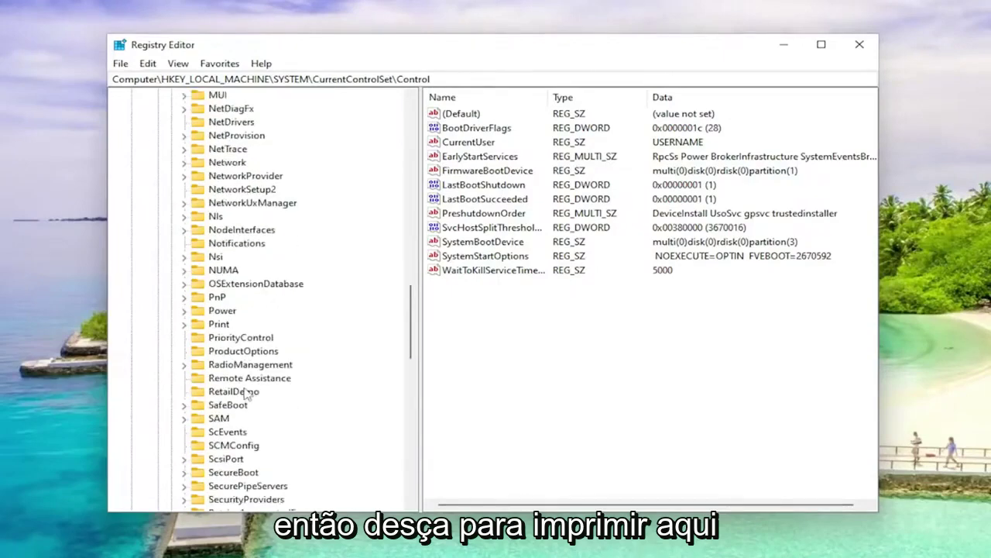
pyautogui.click(220, 325)
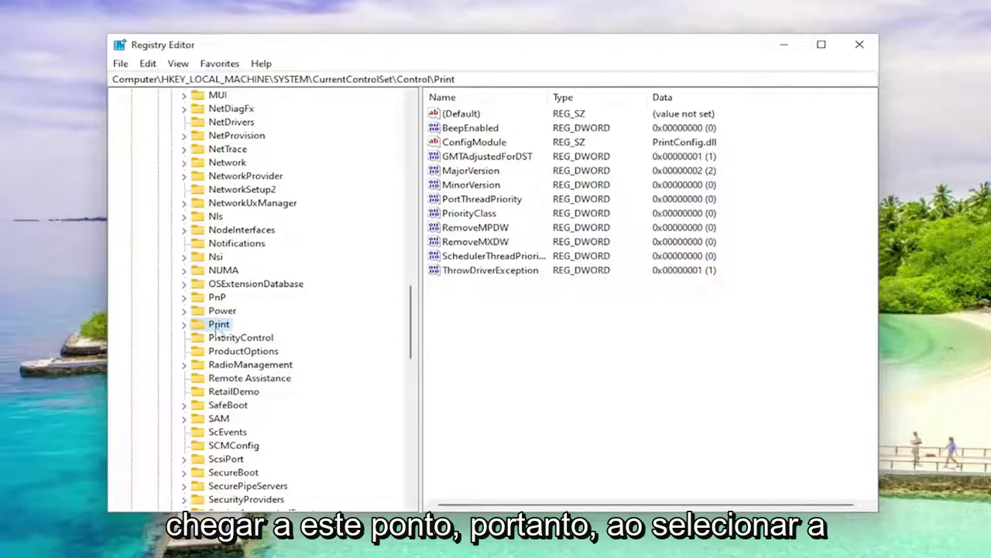
# Add a new DWORD (32-bit) value to Print, naming it RpcAuthnLevelPrivacyEnabled.
pyautogui.rightClick(503, 323)
pyautogui.moveTo(560, 332)
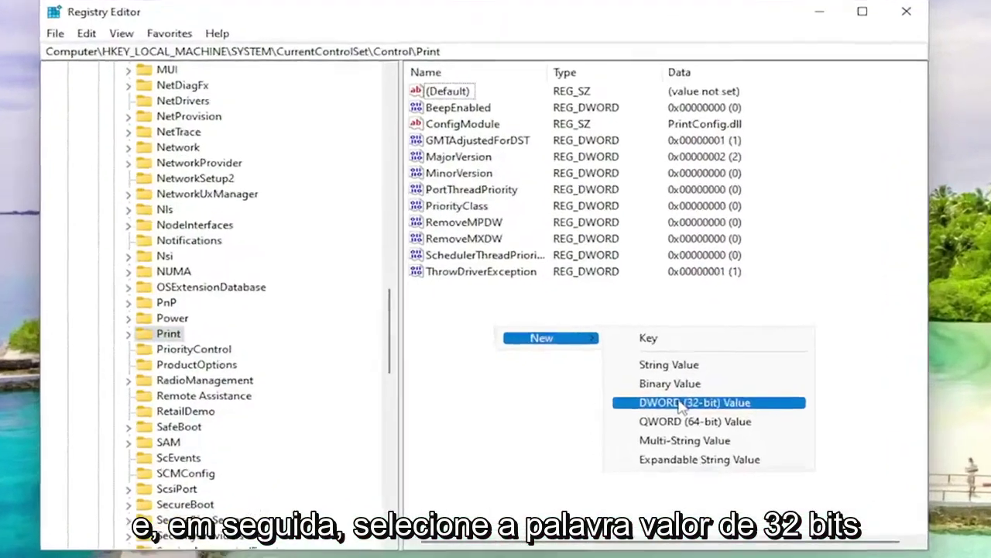
pyautogui.click(665, 385)
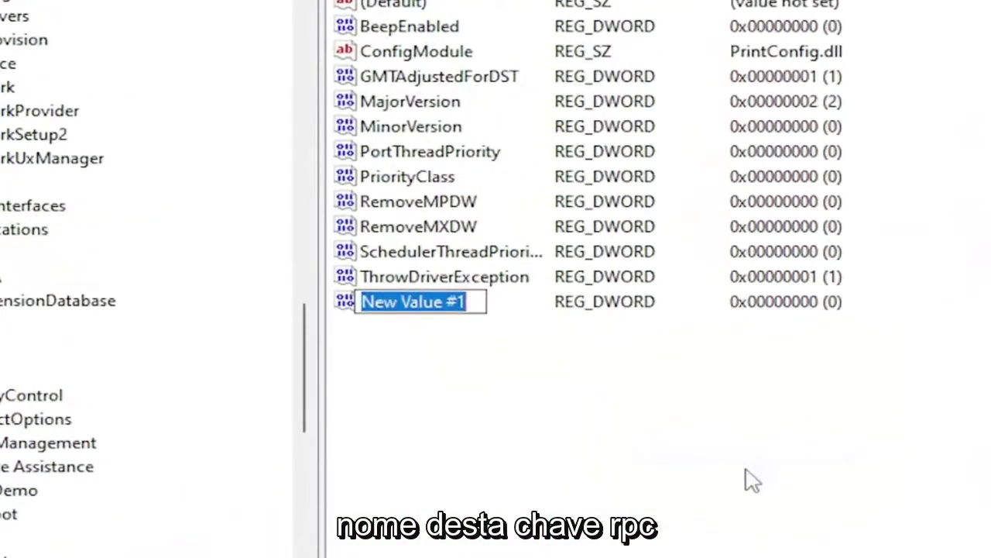
# Name the new DWORD value 'RpcAuthnLevelPrivacyEnabled' and commit the name.
pyautogui.write('Rpc')
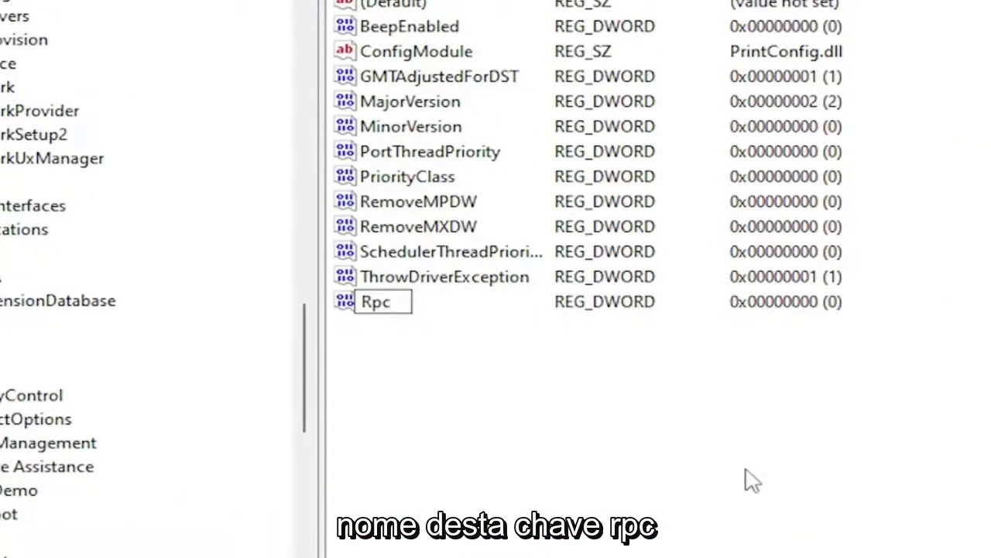
pyautogui.write('AuthnLevelPrivacyEnabled')
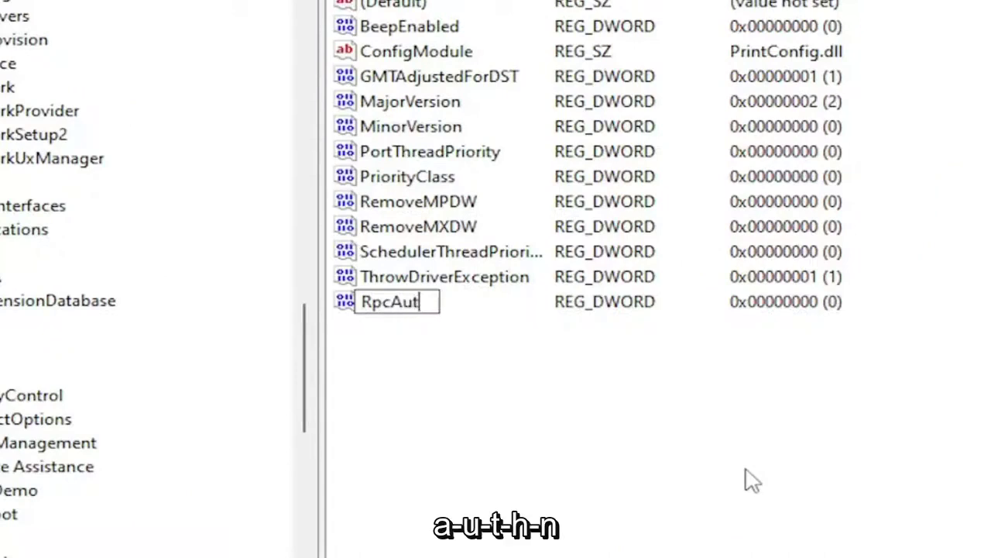
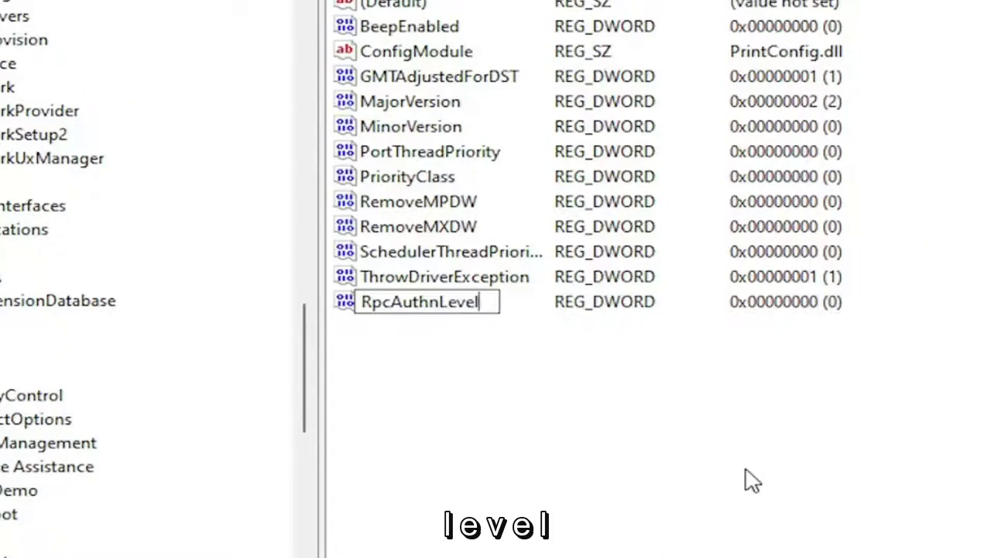
# Add a new DWORD (32-bit) value to Print, naming it RpcAuthnLevelPrivacyEnabled.
# Name the new DWORD value 'RpcAuthnLevelPrivacyEnabled' and commit the name.
pyautogui.write('Pri')
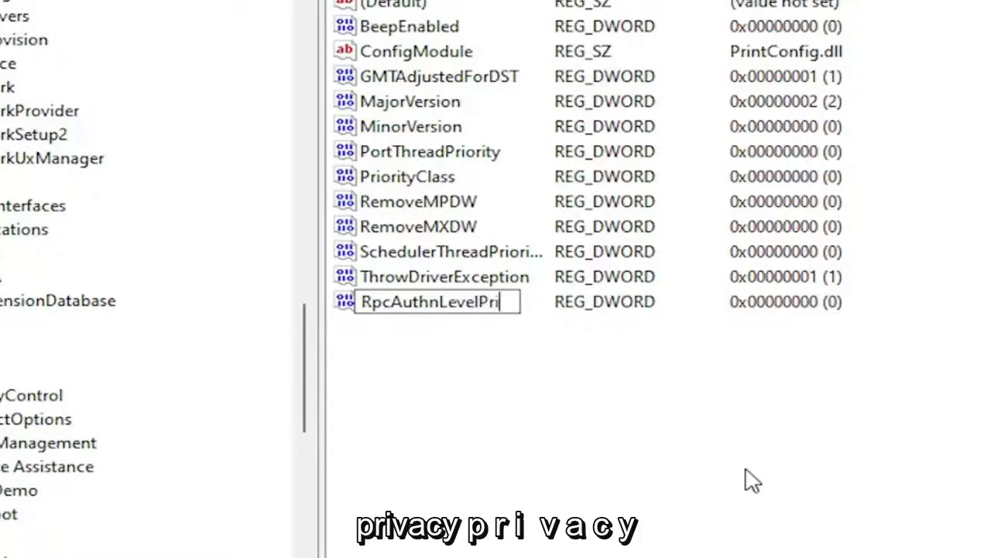
pyautogui.write('vacy')
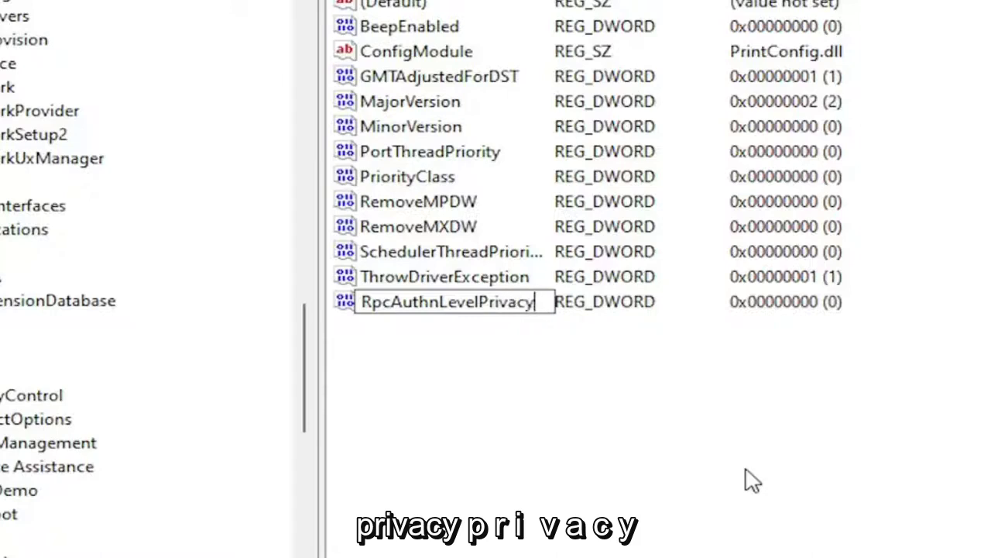
pyautogui.write('Enabled')
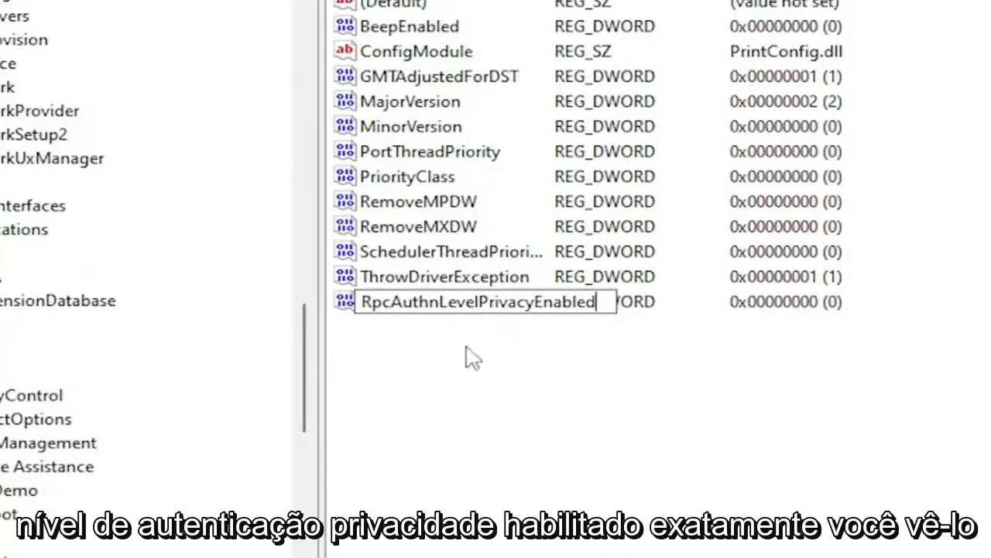
pyautogui.click(507, 398)
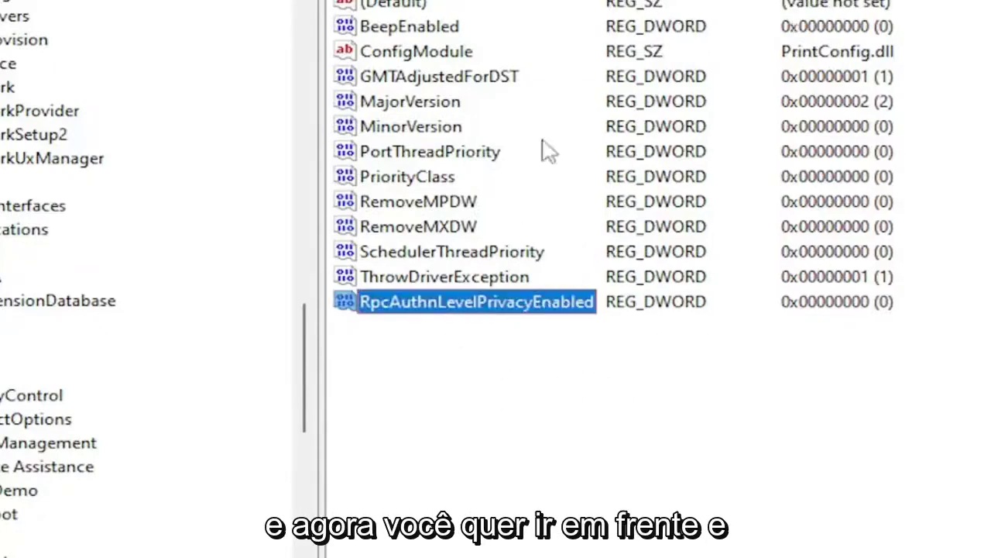
# Enter 0 as the value data for RpcAuthnLevelPrivacyEnabled in its Edit DWORD dialog.
pyautogui.click(483, 349)
pyautogui.doubleClick(568, 340)
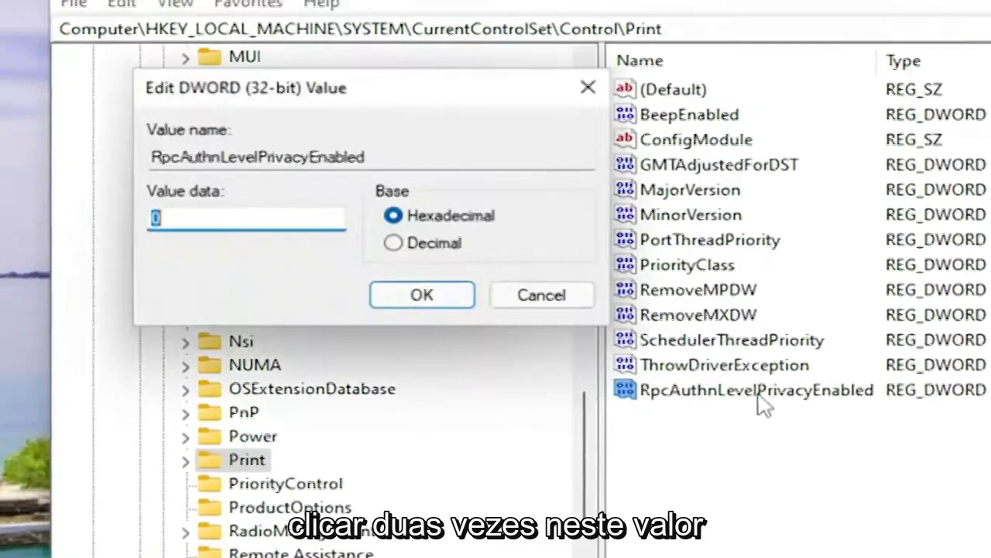
pyautogui.write('0')
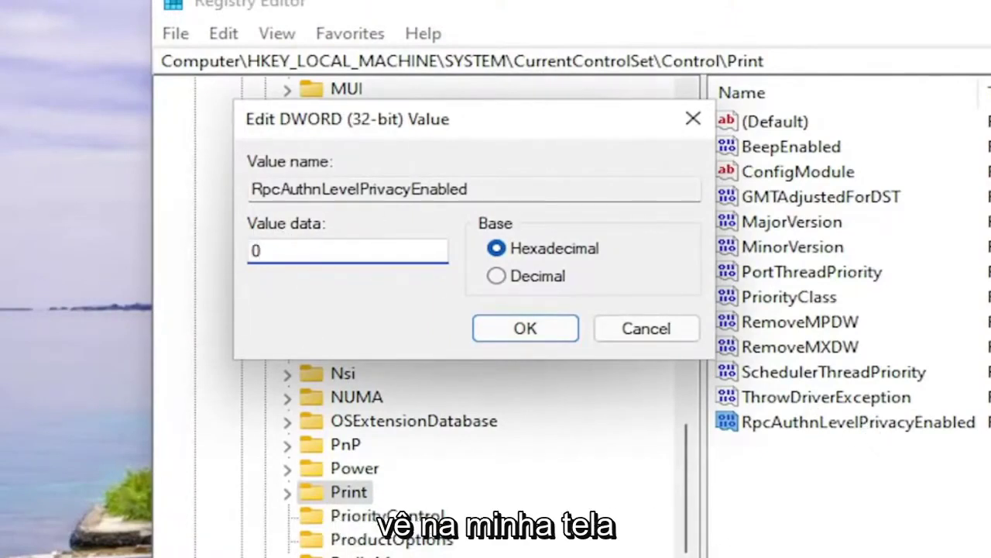
# Confirm the value data of 0, then collapse the Control, CurrentControlSet and SYSTEM keys.
pyautogui.click(545, 329)
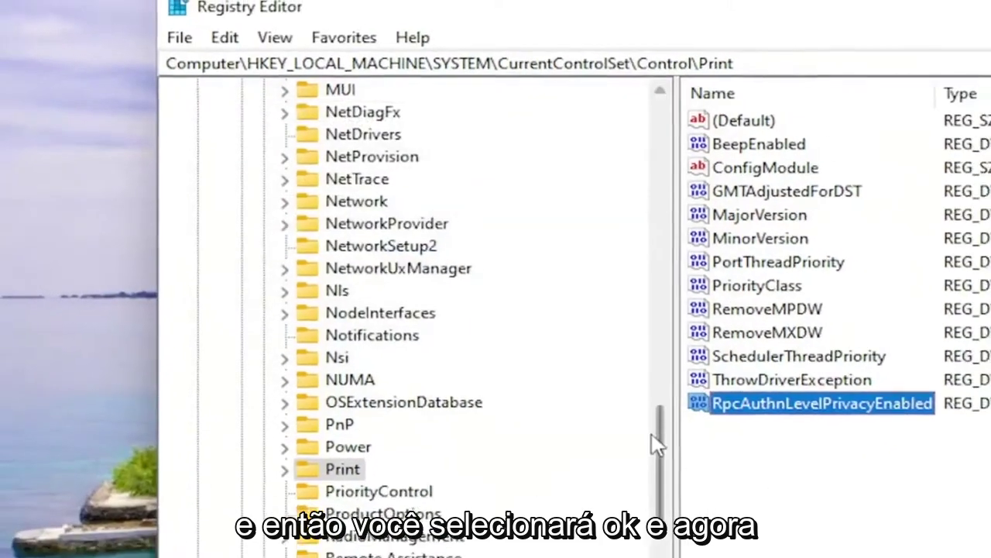
pyautogui.scroll(20, 657, 446)
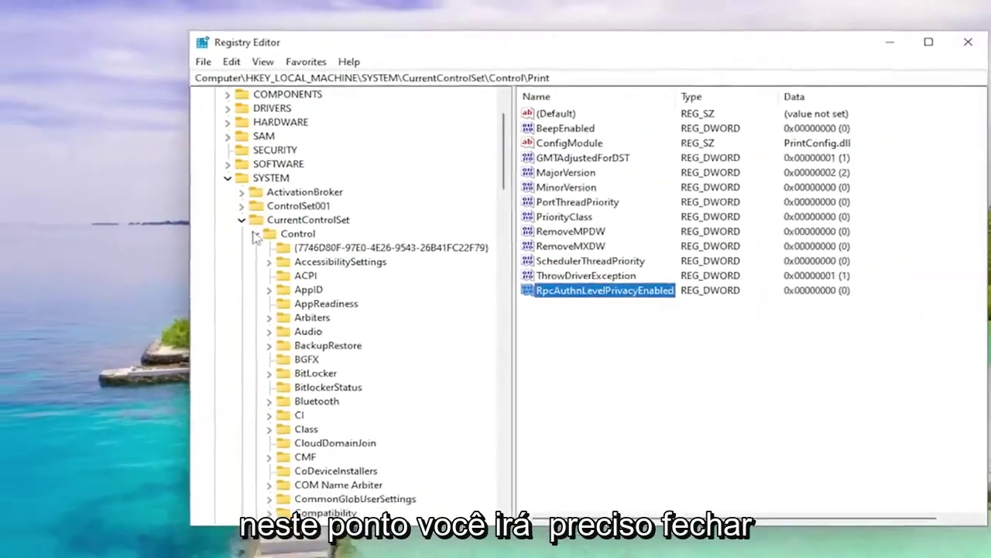
pyautogui.click(255, 234)
pyautogui.click(241, 219)
pyautogui.click(227, 163)
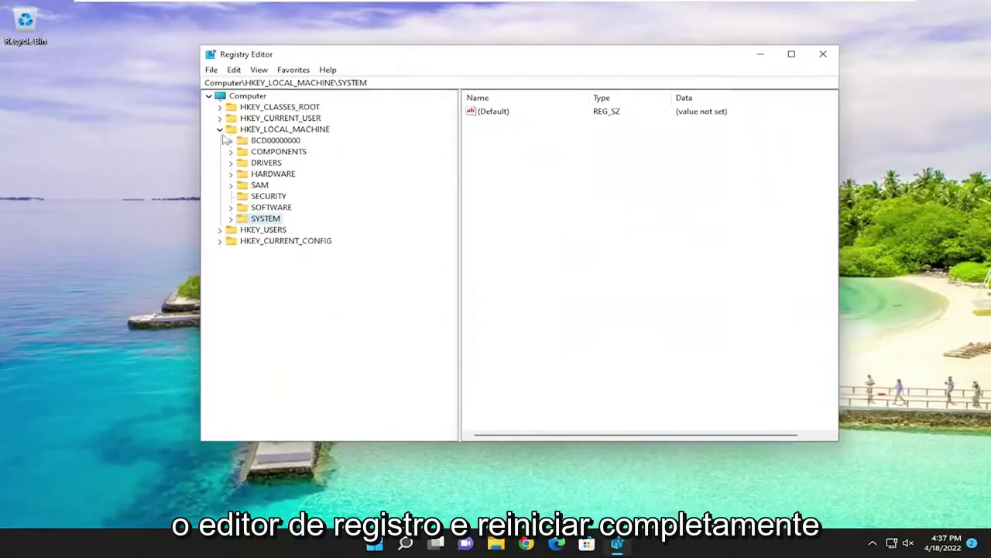